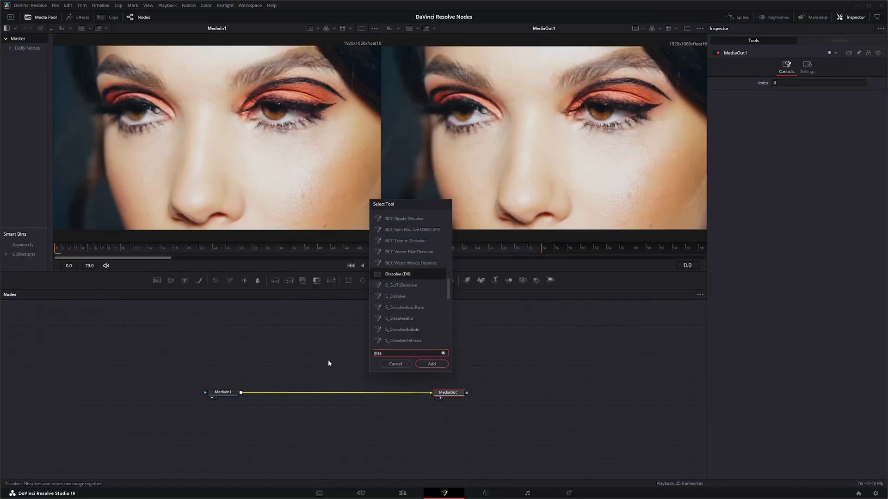
# Add a Dissolve node and place Dissolve1 above the MediaIn1-to-MediaOut1 pipe.
pyautogui.press('Return')
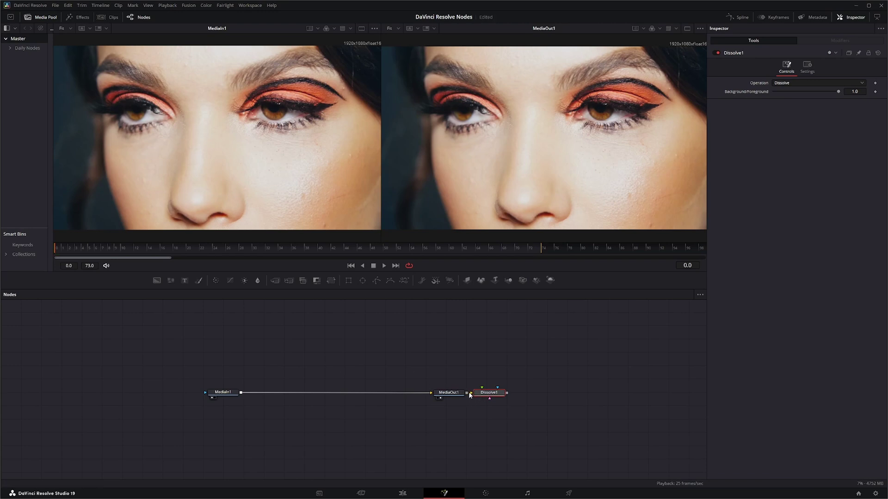
pyautogui.moveTo(487, 392)
pyautogui.mouseDown()
pyautogui.moveTo(318, 362)
pyautogui.moveTo(335, 397)
pyautogui.mouseUp()
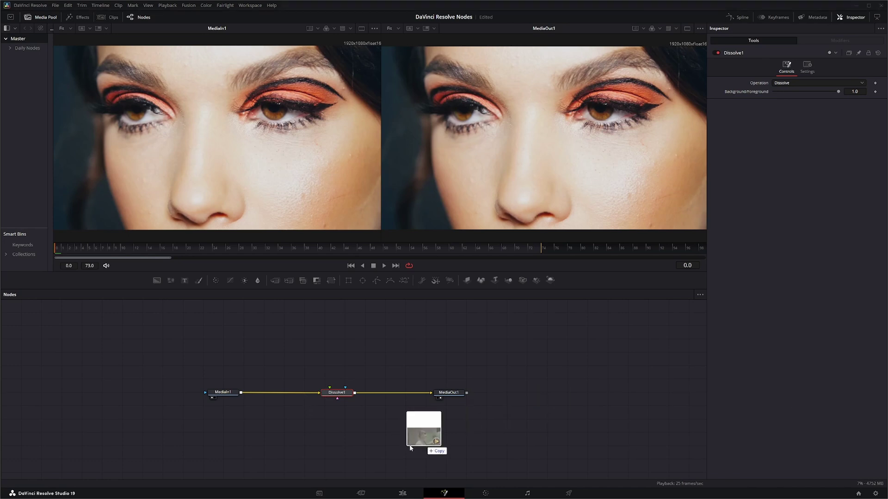
# Feed a second clip into Dissolve1's foreground and drag Background/Foreground down to 0.0.
pyautogui.moveTo(698, 396)
pyautogui.mouseDown()
pyautogui.moveTo(328, 341)
pyautogui.moveTo(331, 389)
pyautogui.mouseUp()
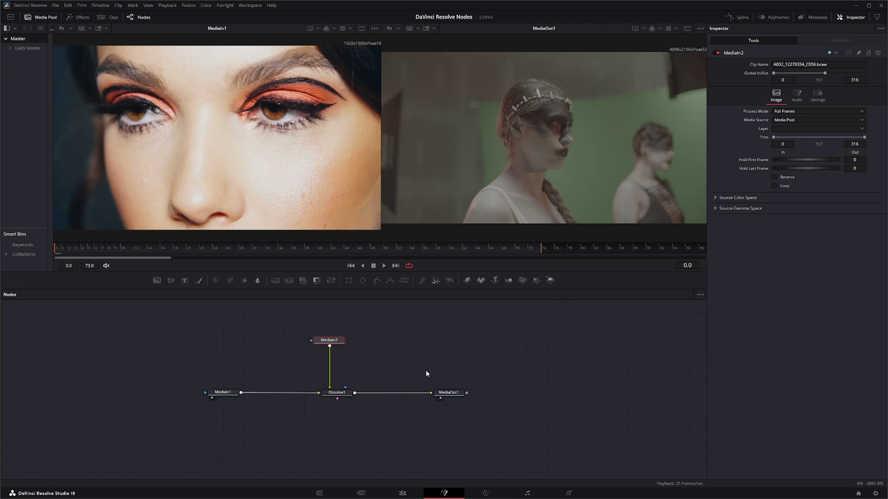
pyautogui.click(342, 395)
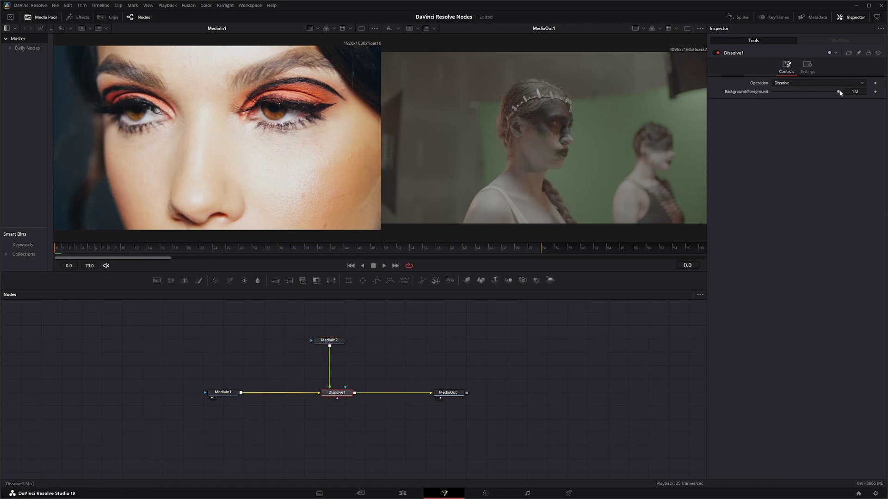
pyautogui.moveTo(840, 92)
pyautogui.mouseDown()
pyautogui.moveTo(775, 93)
pyautogui.moveTo(839, 93)
pyautogui.mouseUp()
pyautogui.moveTo(839, 91); pyautogui.dragTo(773, 93)
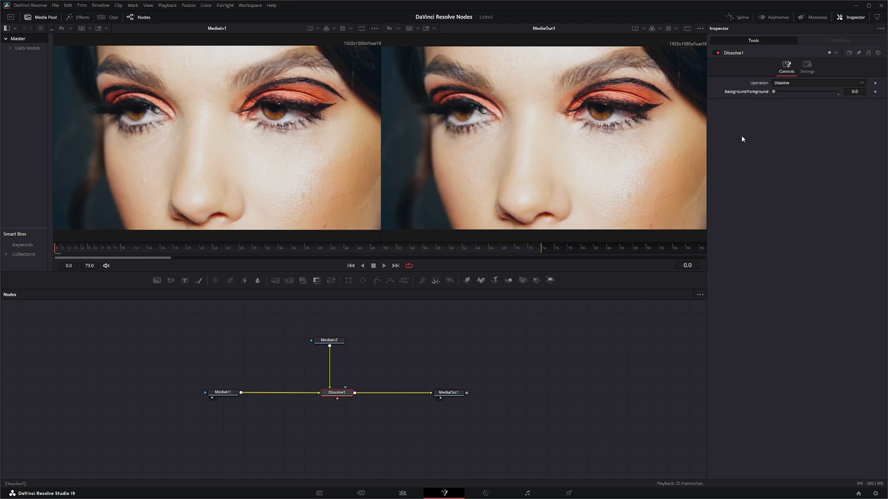
pyautogui.moveTo(774, 91)
pyautogui.mouseDown()
pyautogui.moveTo(858, 92)
pyautogui.moveTo(769, 92)
pyautogui.mouseUp()
# Delete the MediaIn2 node and widen the Media Pool to reveal the clips.
pyautogui.moveTo(287, 324); pyautogui.dragTo(379, 366)
pyautogui.press('Delete')
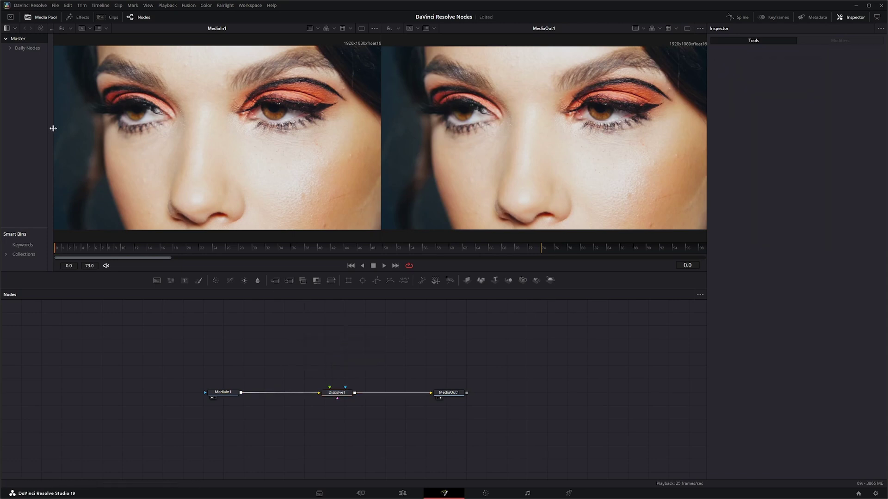
pyautogui.moveTo(50, 132); pyautogui.dragTo(96, 133)
# Drop another close-up clip in as MediaIn2 and wire it to Dissolve1's foreground input.
pyautogui.moveTo(72, 82); pyautogui.dragTo(335, 350)
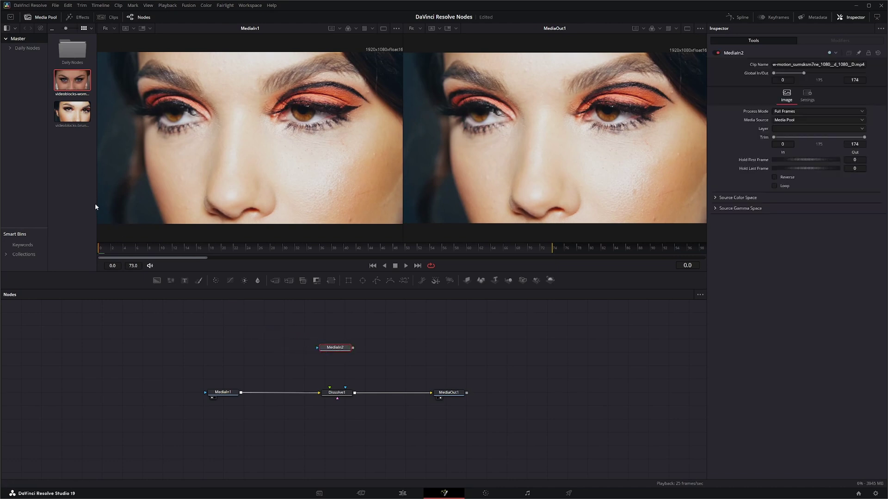
pyautogui.moveTo(97, 204); pyautogui.dragTo(53, 205)
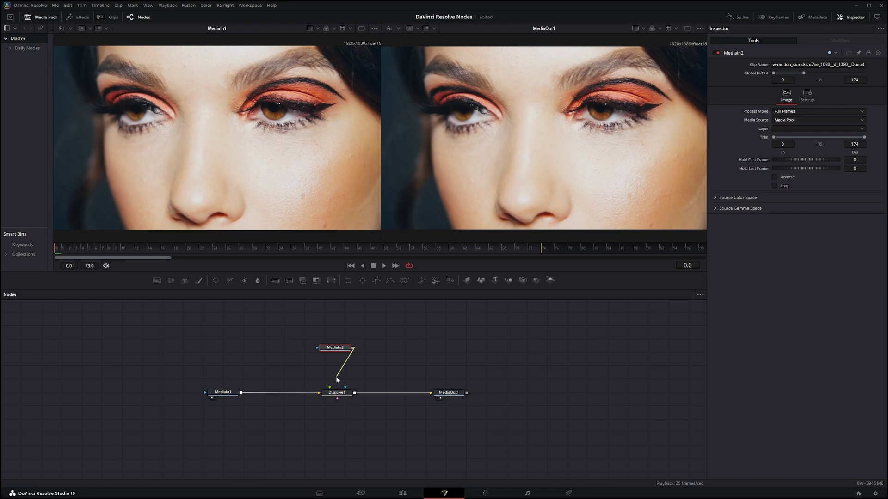
pyautogui.moveTo(337, 380); pyautogui.dragTo(331, 390)
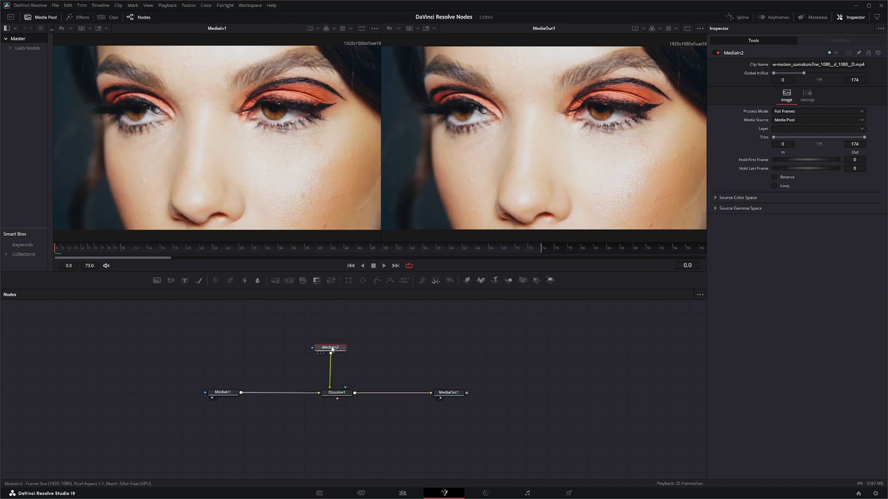
pyautogui.click(337, 393)
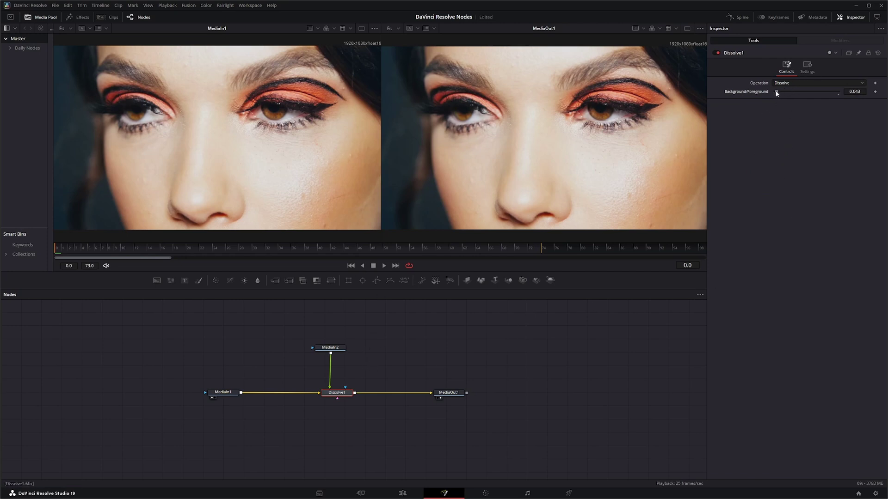
# Try blend amounts on Dissolve1 and check the MediaIn2 node's settings.
pyautogui.moveTo(778, 92)
pyautogui.mouseDown()
pyautogui.moveTo(798, 93)
pyautogui.moveTo(773, 93)
pyautogui.mouseUp()
pyautogui.click(330, 348)
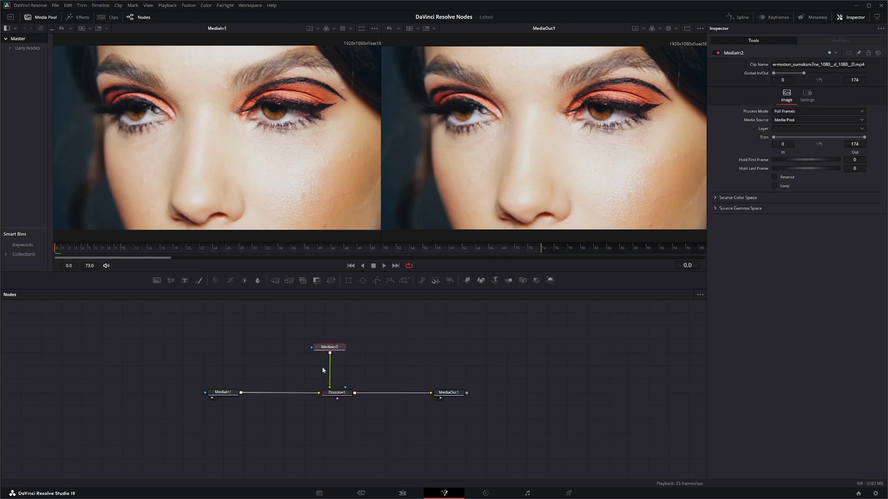
pyautogui.click(336, 393)
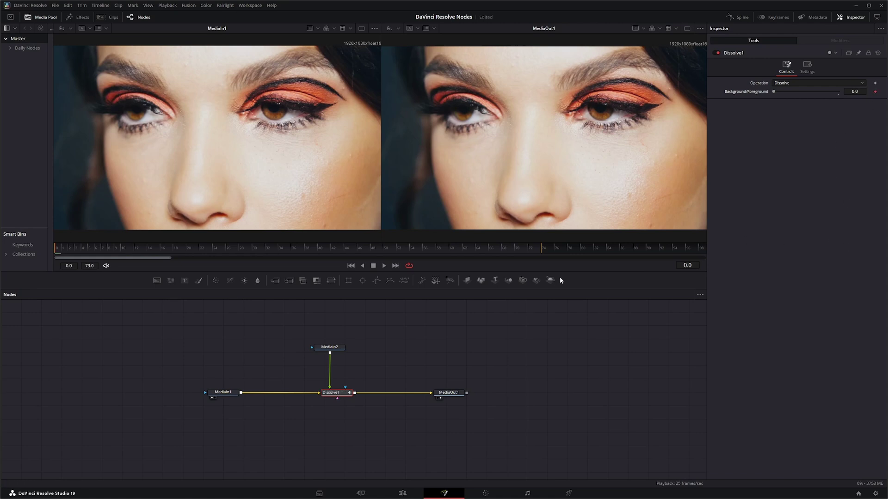
# Set Background/Foreground to 1.0 at the last frame and play back the animated dissolve.
pyautogui.click(396, 266)
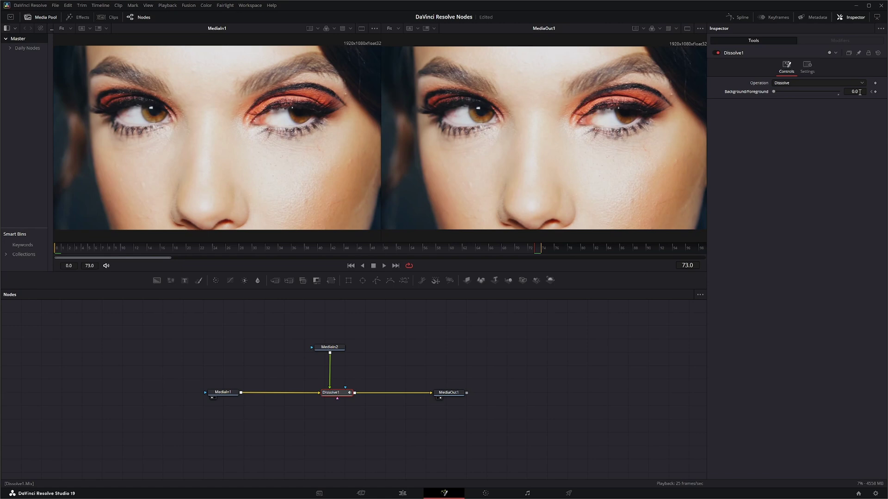
pyautogui.moveTo(775, 92); pyautogui.dragTo(852, 94)
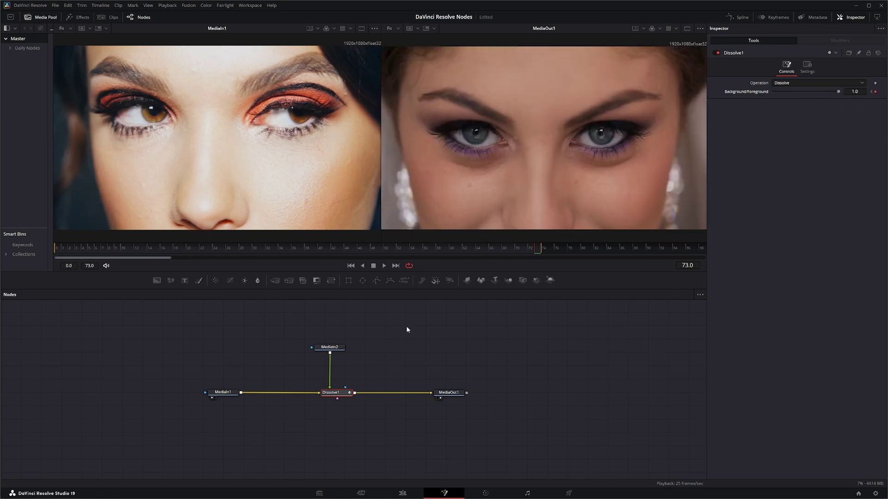
pyautogui.click(384, 266)
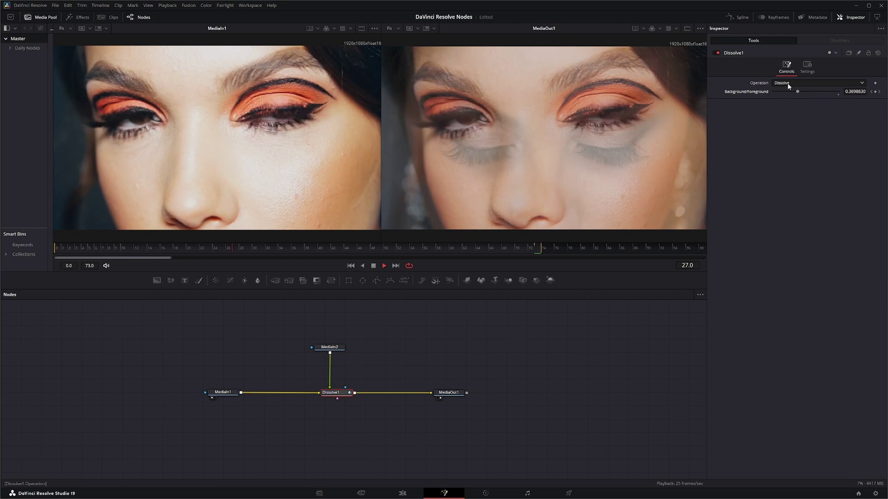
# Preview Dissolve1 with Additive Dissolve, Erode and Random Dissolve operations.
pyautogui.click(787, 83)
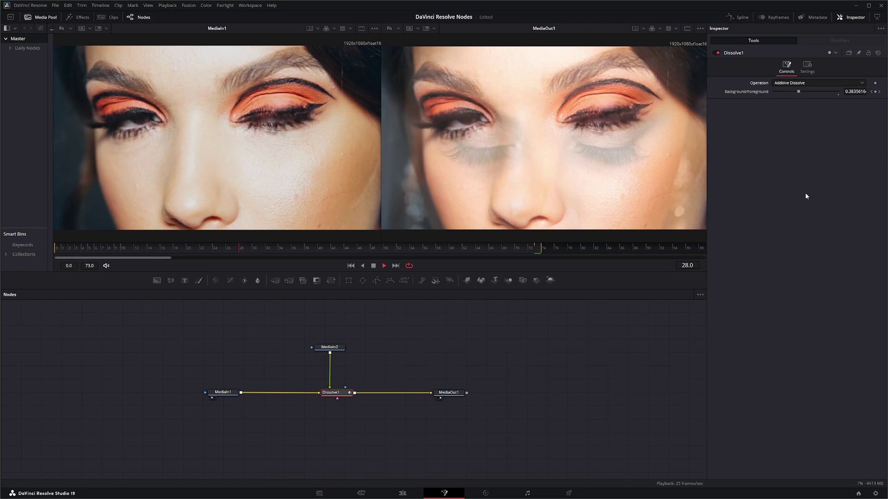
pyautogui.click(787, 84)
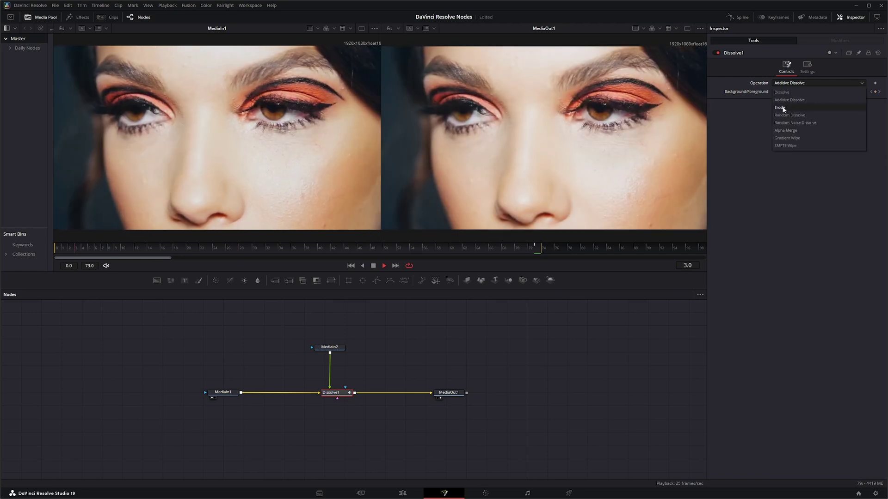
pyautogui.click(782, 106)
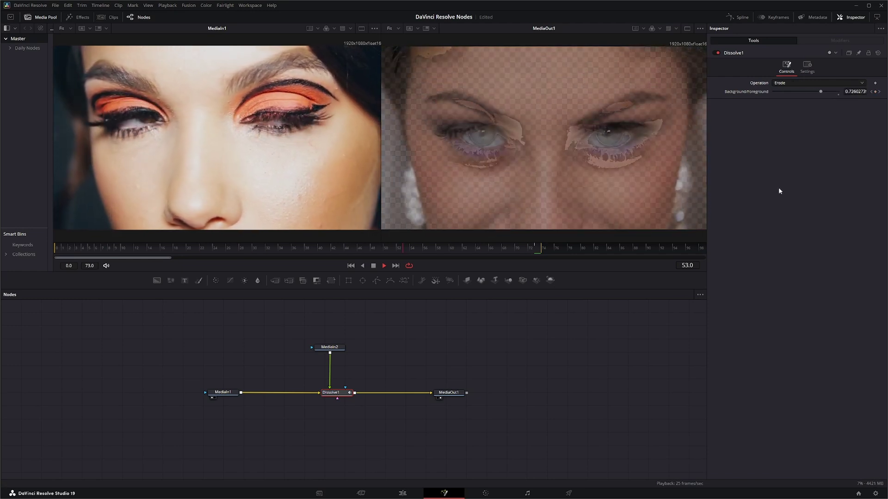
pyautogui.click(791, 84)
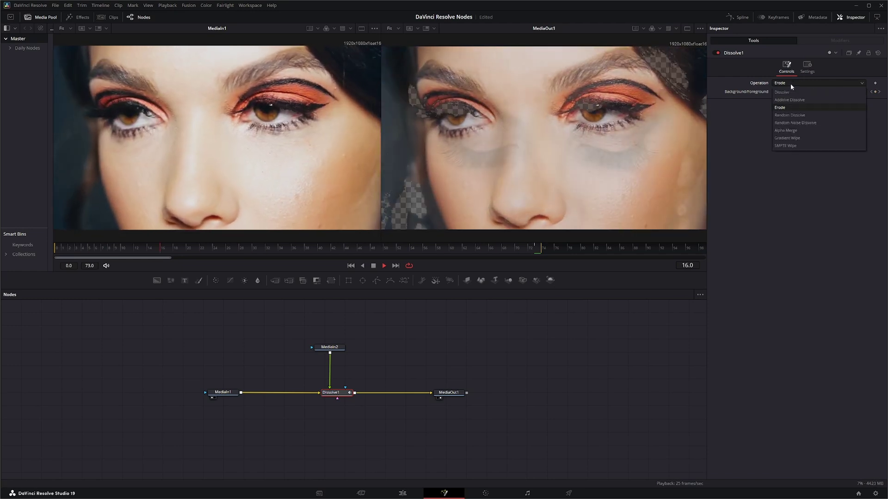
pyautogui.click(795, 122)
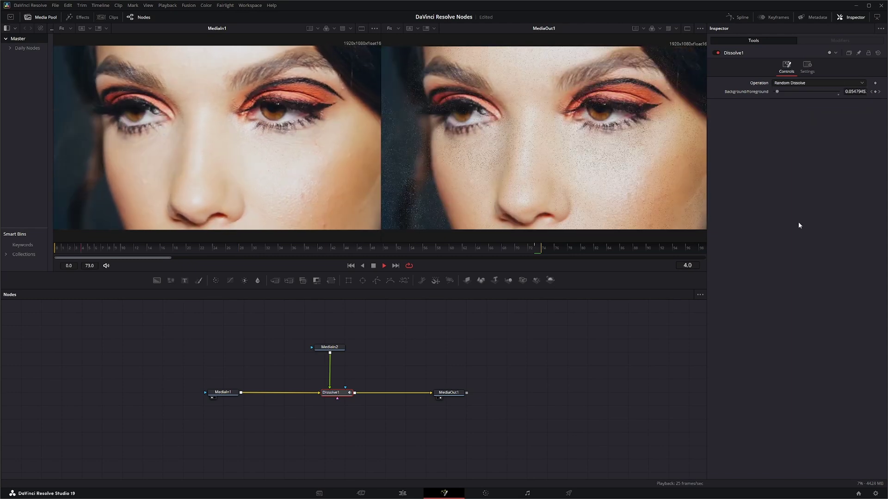
# Preview Random Noise Dissolve, then set the operation to Alpha Merge.
pyautogui.click(788, 84)
pyautogui.click(800, 123)
pyautogui.click(812, 83)
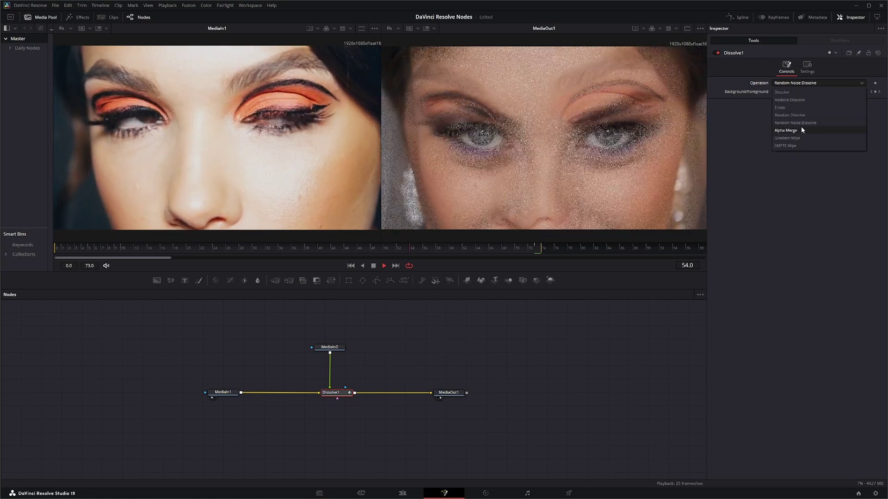
pyautogui.click(787, 130)
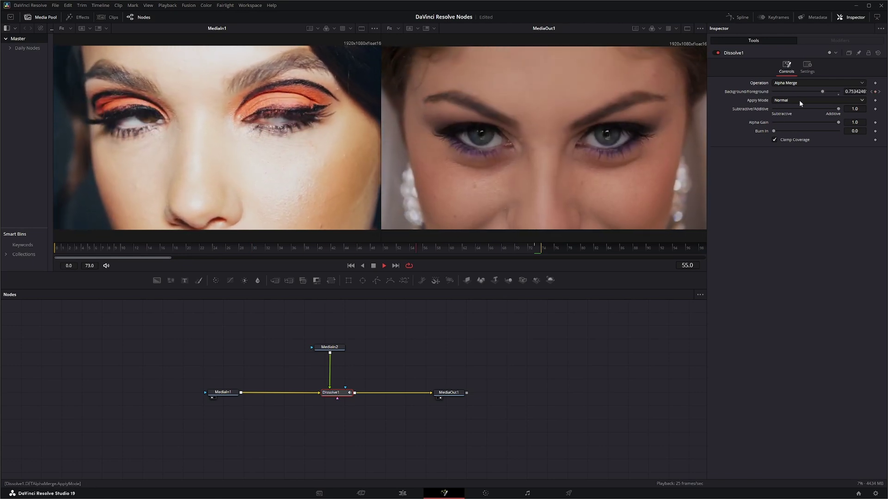
# Try Screen apply mode with gain about 0.4, then switch the operation to SMPTE Wipe.
pyautogui.click(799, 100)
pyautogui.click(788, 117)
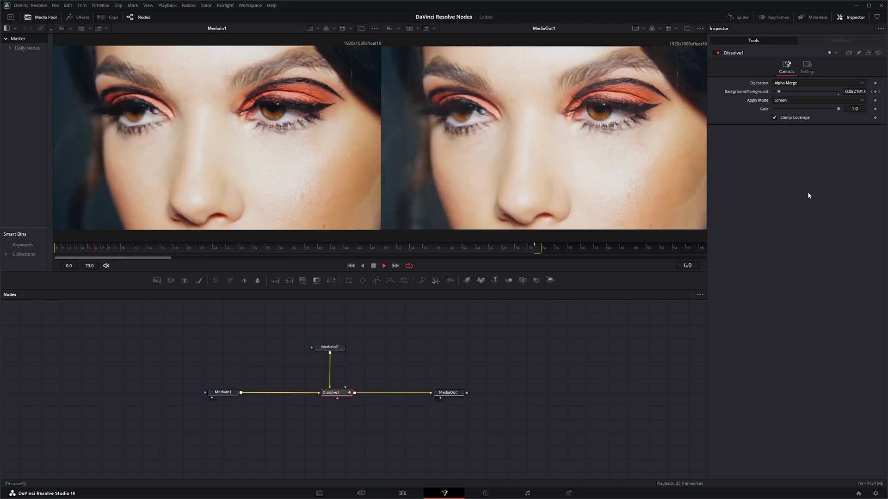
pyautogui.moveTo(839, 109); pyautogui.dragTo(799, 110)
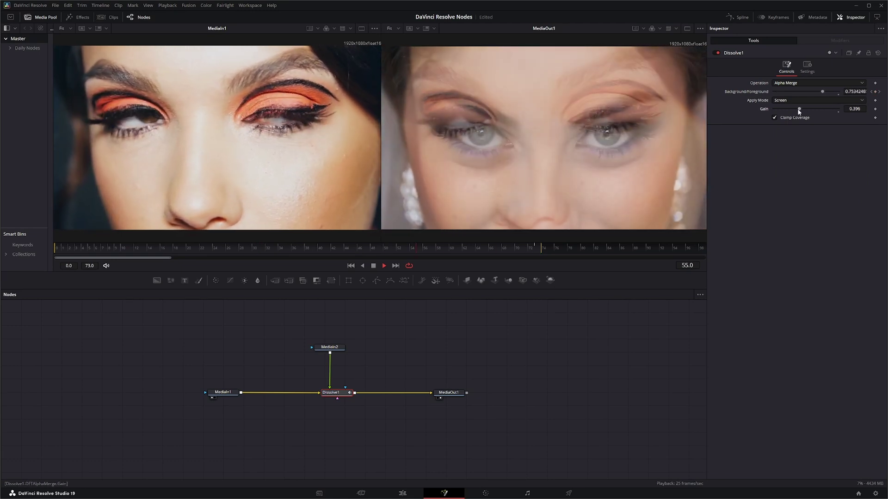
pyautogui.click(785, 83)
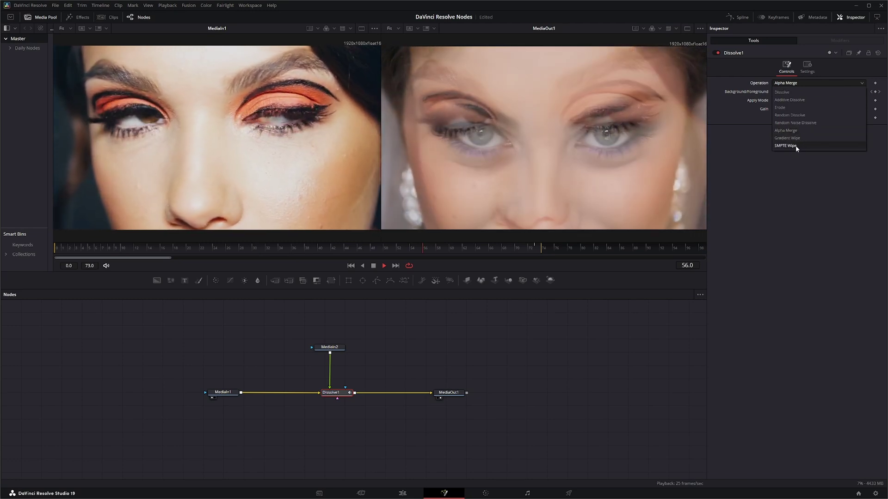
pyautogui.click(797, 147)
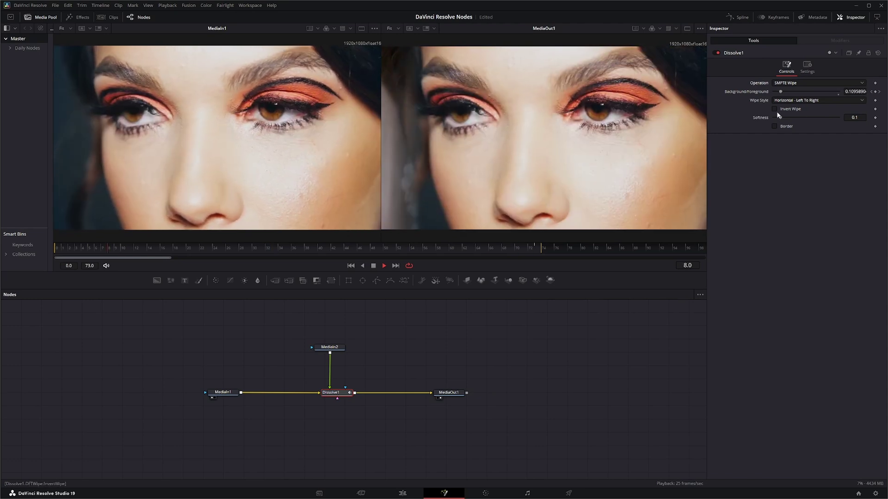
# Make the SMPTE wipe run vertically top to bottom with Invert Wipe off.
pyautogui.click(798, 100)
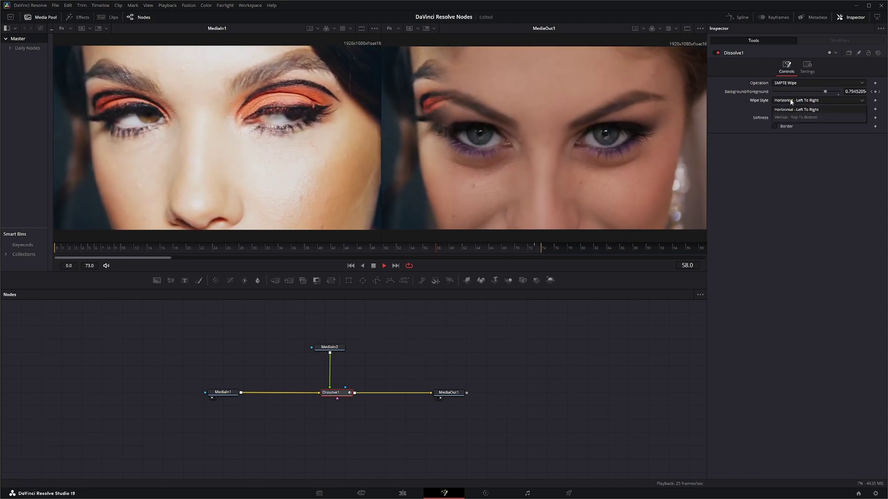
pyautogui.click(798, 116)
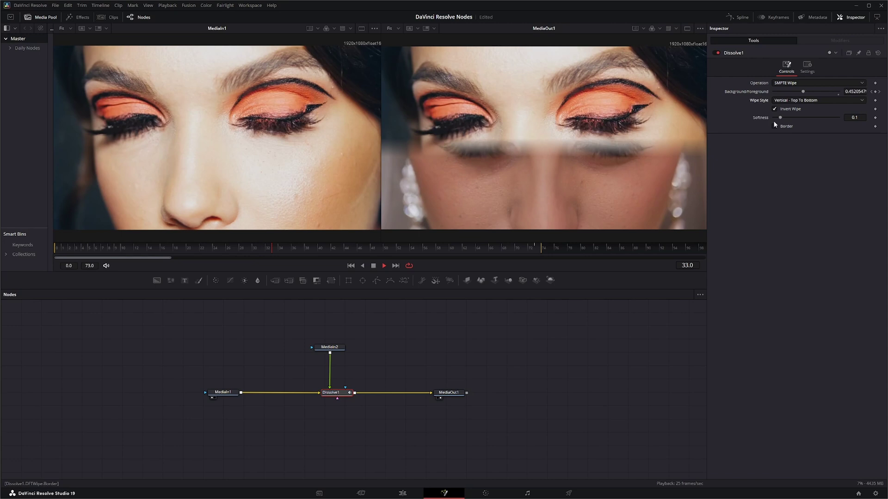
pyautogui.click(774, 109)
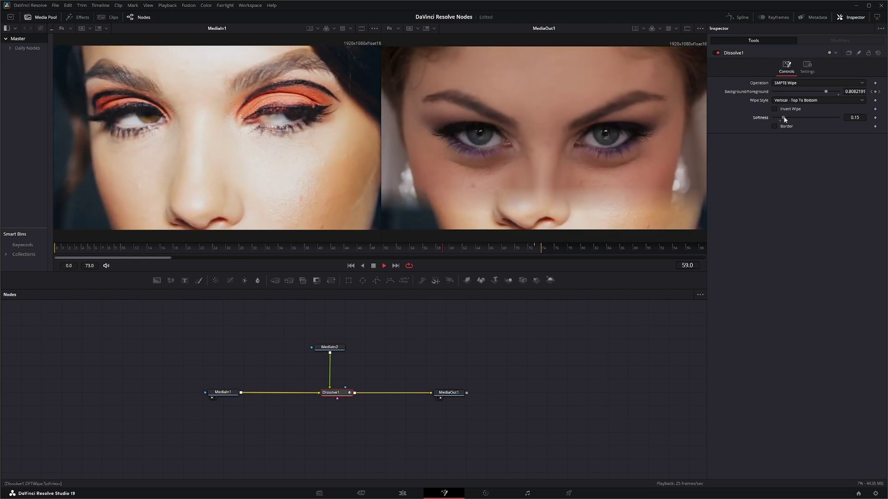
# Adjust the wipe softness and add a thin white border along the wipe edge.
pyautogui.moveTo(791, 119)
pyautogui.mouseDown()
pyautogui.moveTo(804, 120)
pyautogui.moveTo(794, 120)
pyautogui.mouseUp()
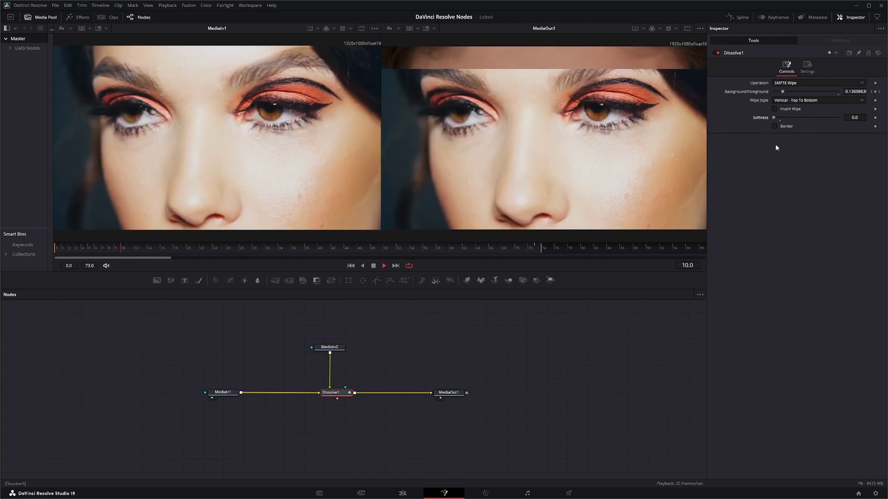
pyautogui.click(774, 126)
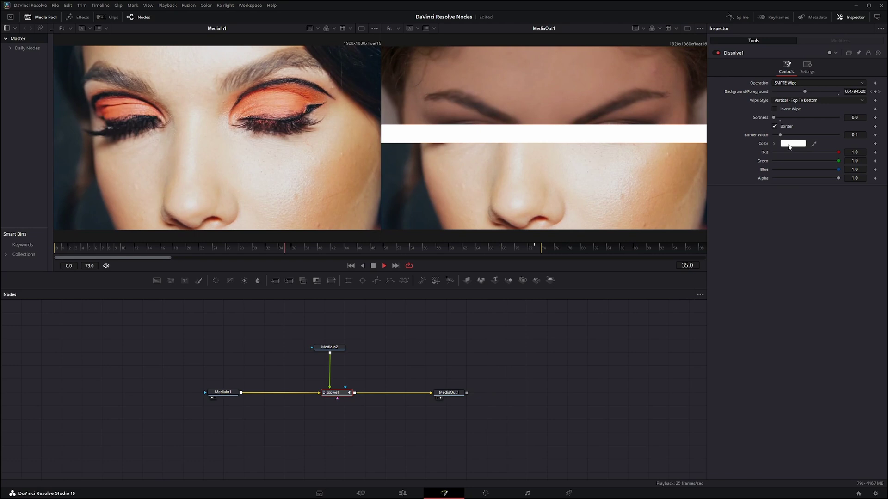
pyautogui.moveTo(780, 136)
pyautogui.mouseDown()
pyautogui.moveTo(791, 137)
pyautogui.moveTo(774, 136)
pyautogui.mouseUp()
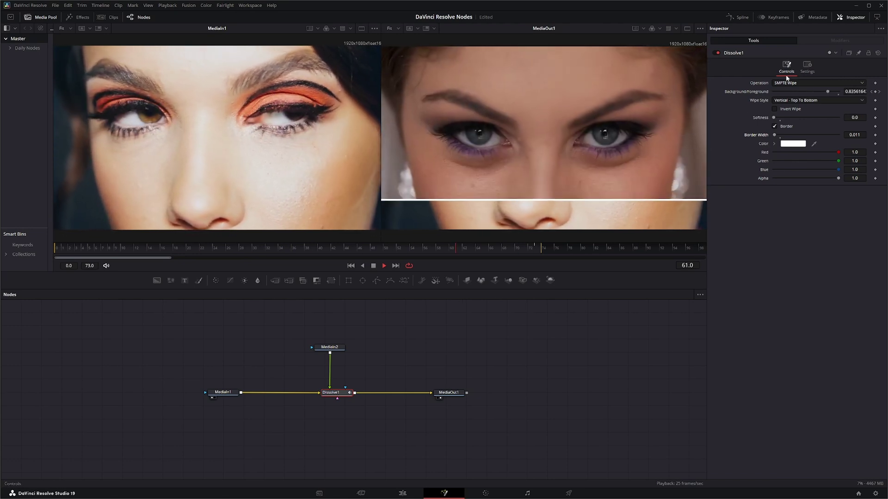
# Set Dissolve1's operation to Gradient Wipe and confirm the change.
pyautogui.click(819, 82)
pyautogui.click(794, 138)
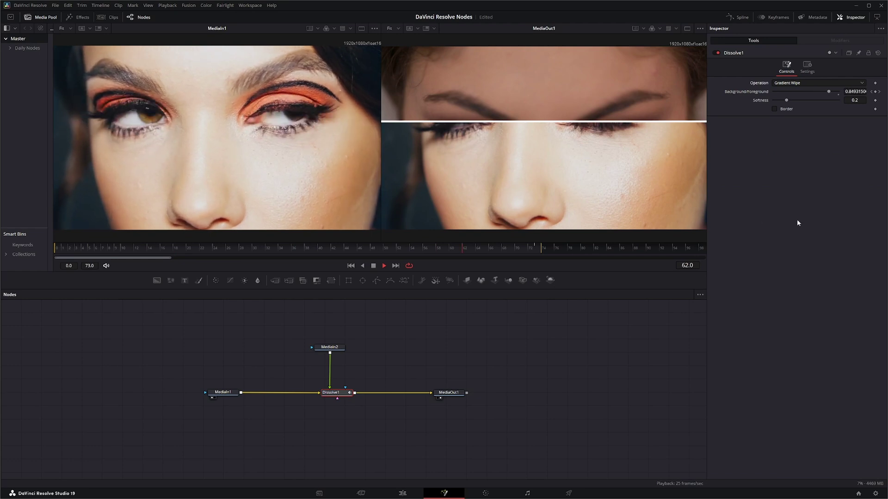
pyautogui.click(423, 258)
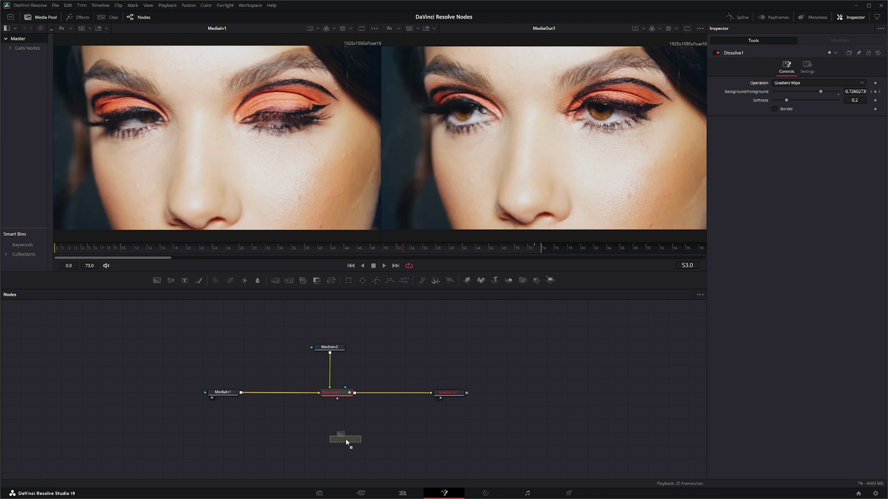
# Add a Background1 gradient node, connect it as Dissolve1's wipe map and play back.
pyautogui.moveTo(346, 439); pyautogui.dragTo(346, 439)
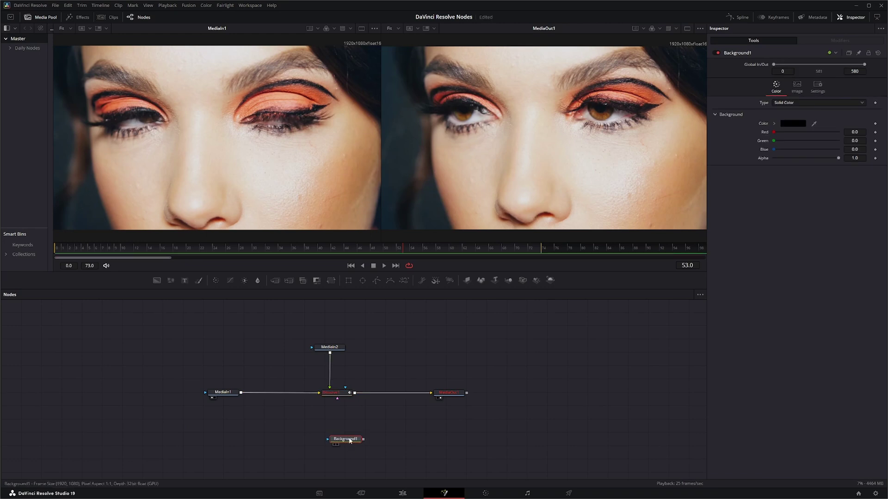
pyautogui.press('1')
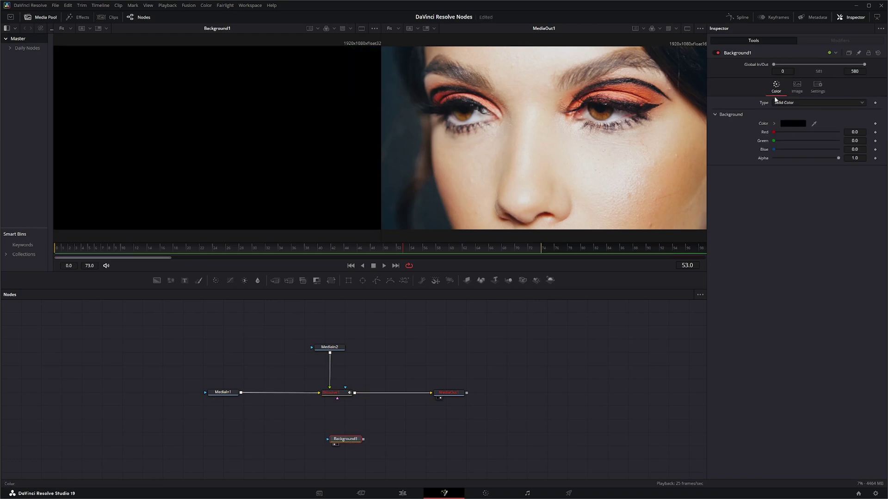
pyautogui.click(794, 142)
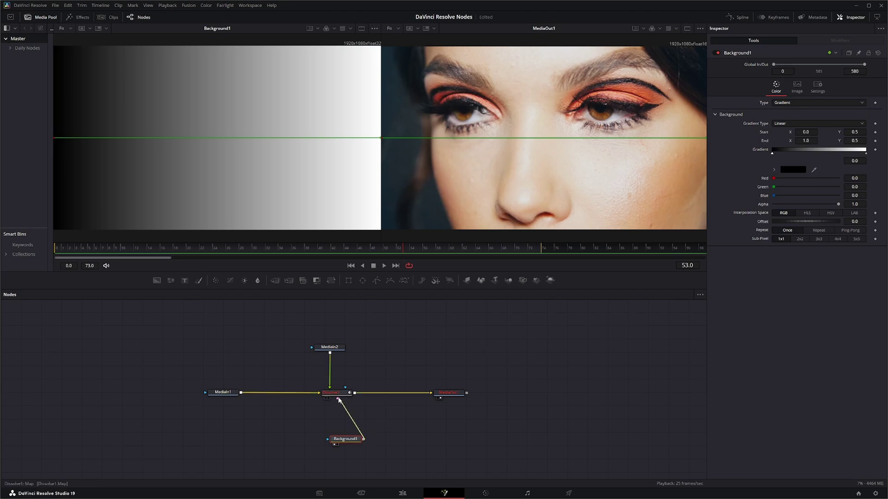
pyautogui.moveTo(339, 402); pyautogui.dragTo(339, 401)
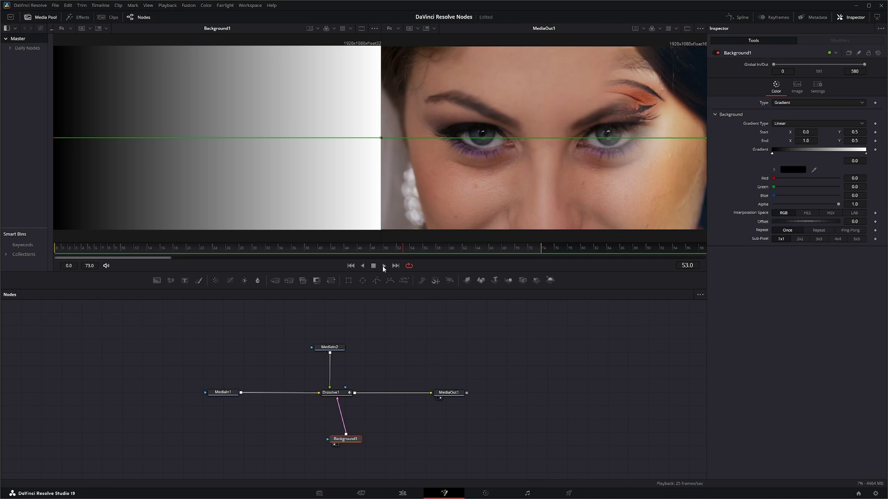
pyautogui.click(383, 266)
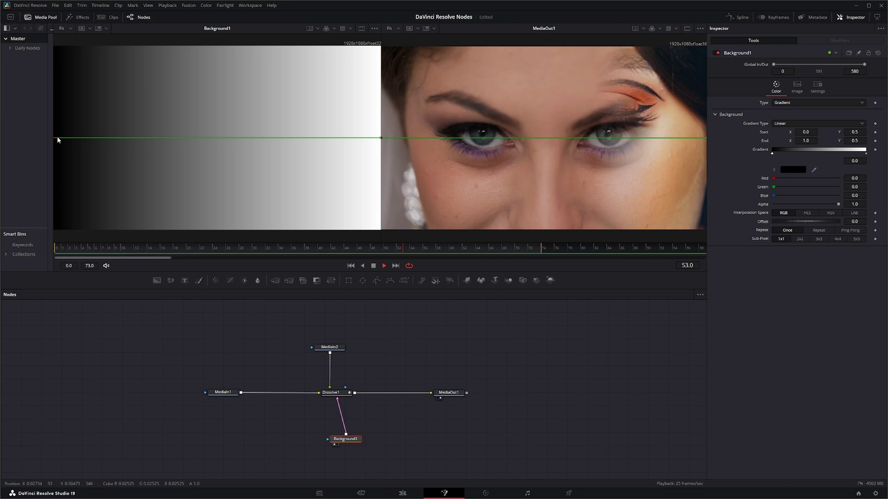
# Make the gradient radial with its dark centre near frame centre, and move Background1 below the dissolve.
pyautogui.moveTo(57, 139)
pyautogui.mouseDown()
pyautogui.moveTo(193, 141)
pyautogui.moveTo(119, 142)
pyautogui.mouseUp()
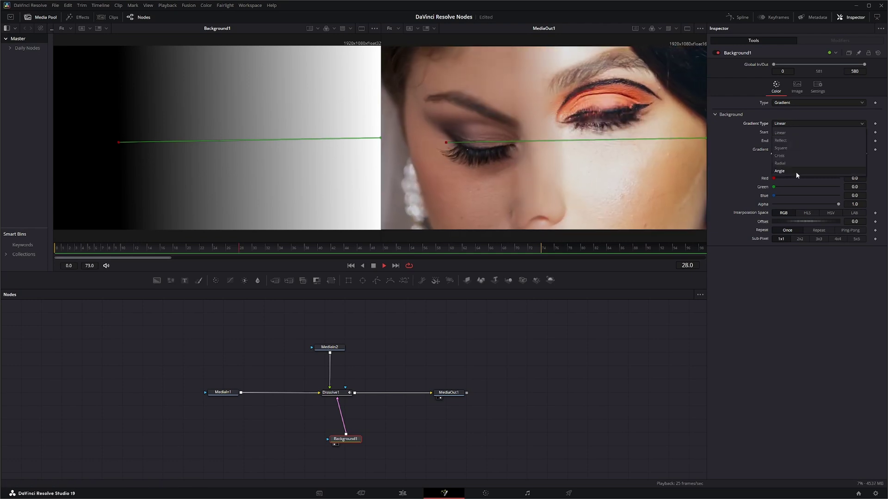
pyautogui.click(782, 163)
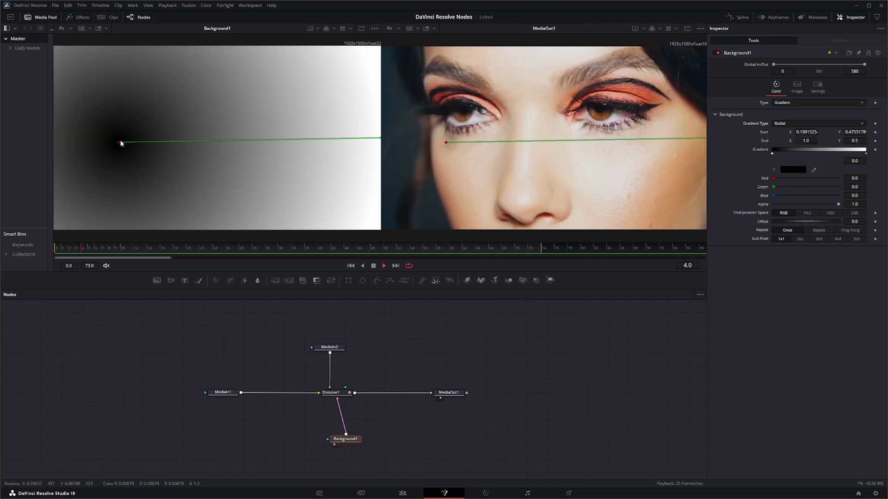
pyautogui.moveTo(119, 142); pyautogui.dragTo(214, 135)
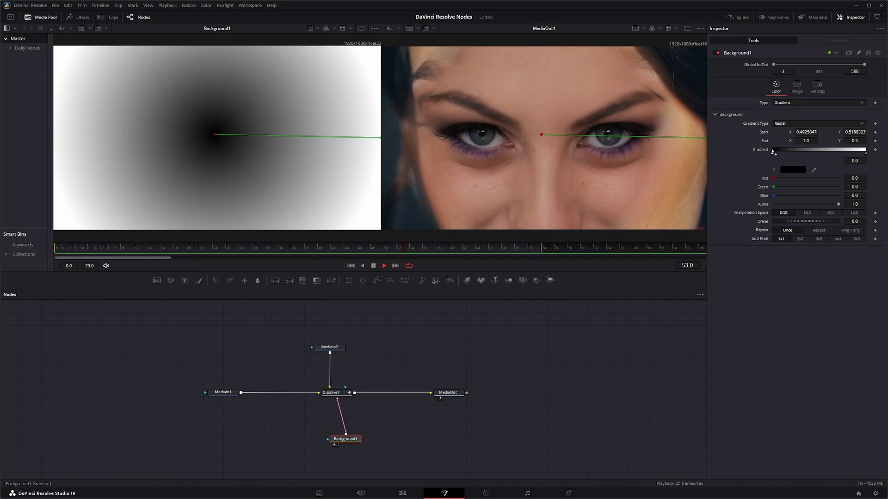
pyautogui.moveTo(354, 442); pyautogui.dragTo(347, 442)
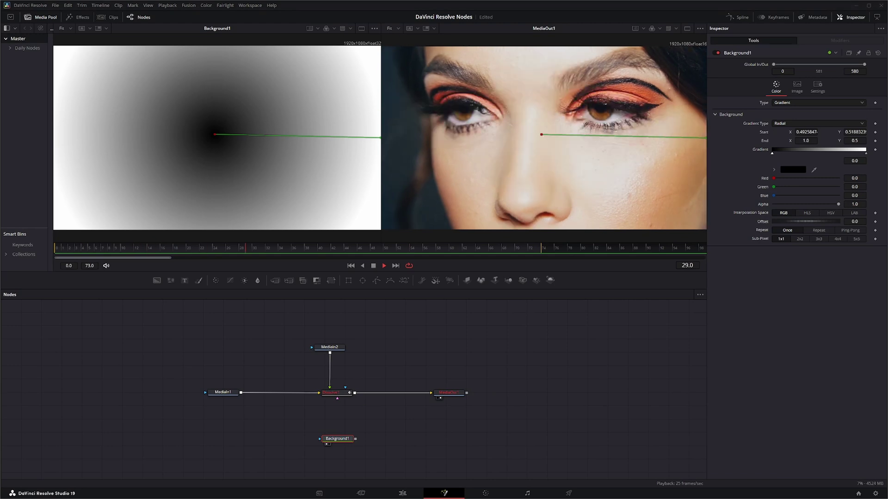
# Add a third clip as MediaIn3 feeding Dissolve1's map input, then view MediaIn1 in the left viewer.
pyautogui.moveTo(397, 460); pyautogui.dragTo(397, 459)
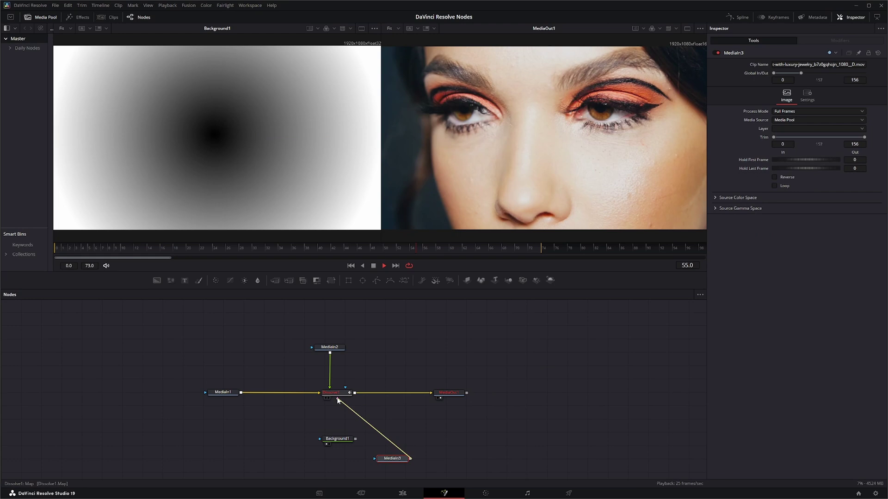
pyautogui.moveTo(337, 401); pyautogui.dragTo(336, 397)
pyautogui.moveTo(394, 458)
pyautogui.mouseDown()
pyautogui.moveTo(388, 440)
pyautogui.moveTo(364, 428)
pyautogui.mouseUp()
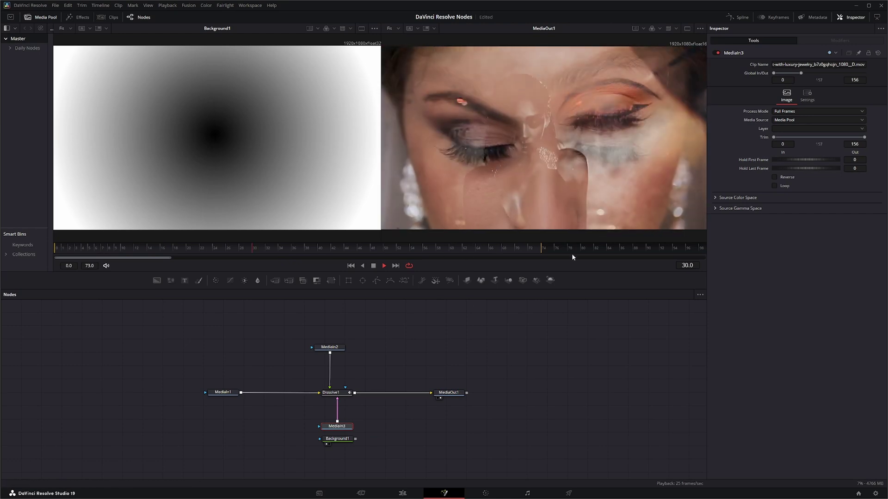
pyautogui.click(222, 393)
pyautogui.press('1')
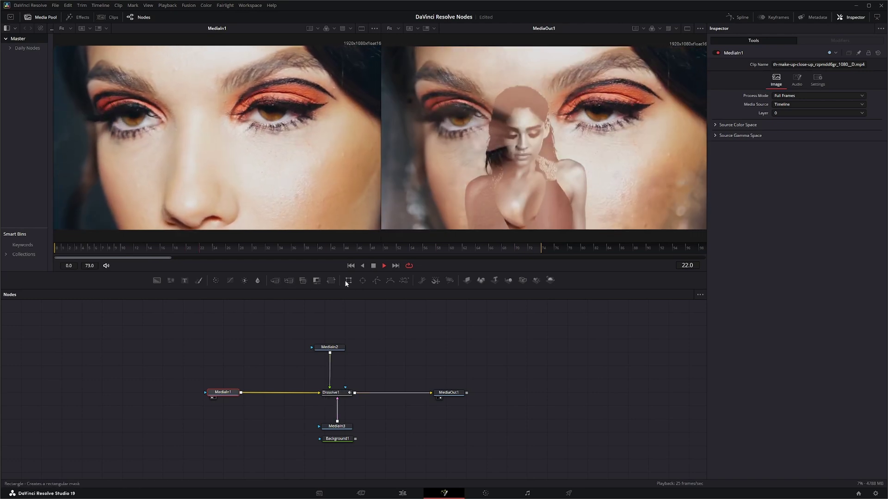
# Attach a Rectangle1 mask to Dissolve1 and enable Apply Mask Inverted in its Settings.
pyautogui.moveTo(348, 281)
pyautogui.mouseDown()
pyautogui.moveTo(380, 363)
pyautogui.moveTo(348, 392)
pyautogui.mouseUp()
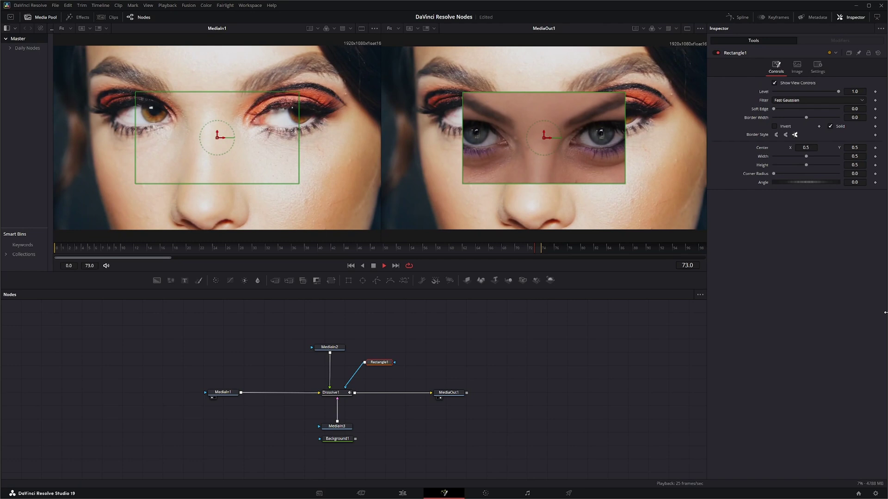
pyautogui.click(333, 393)
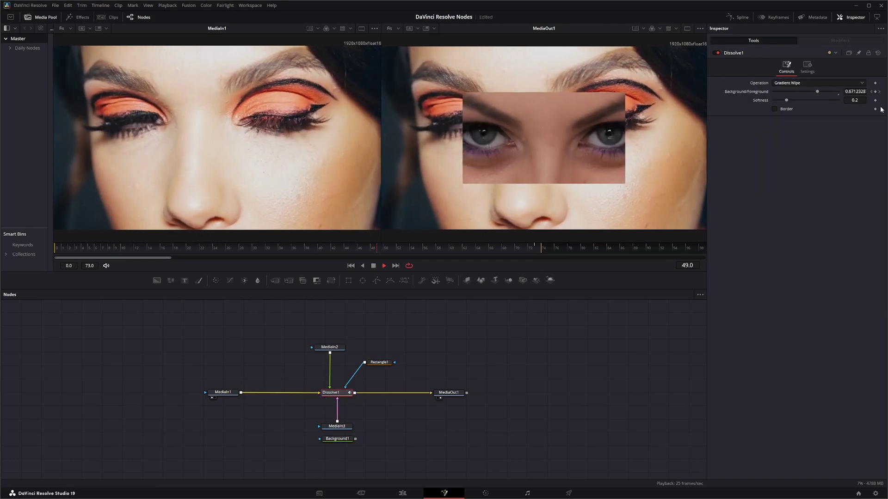
pyautogui.click(807, 65)
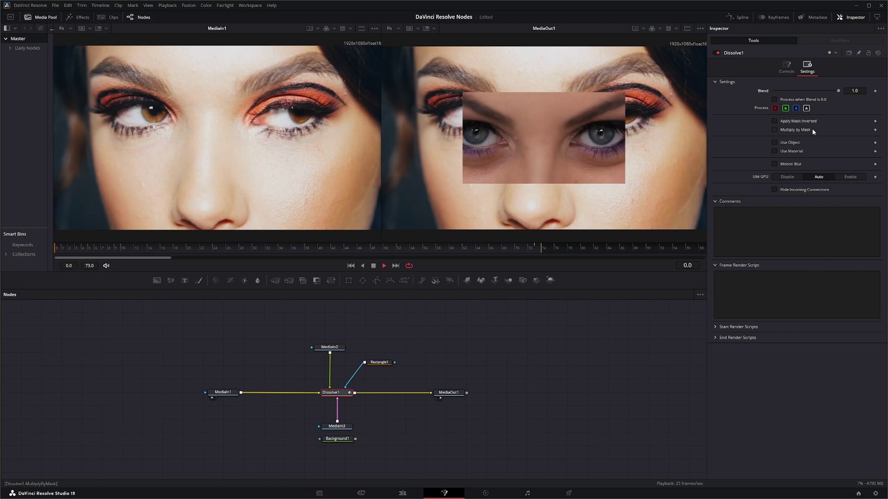
pyautogui.click(776, 121)
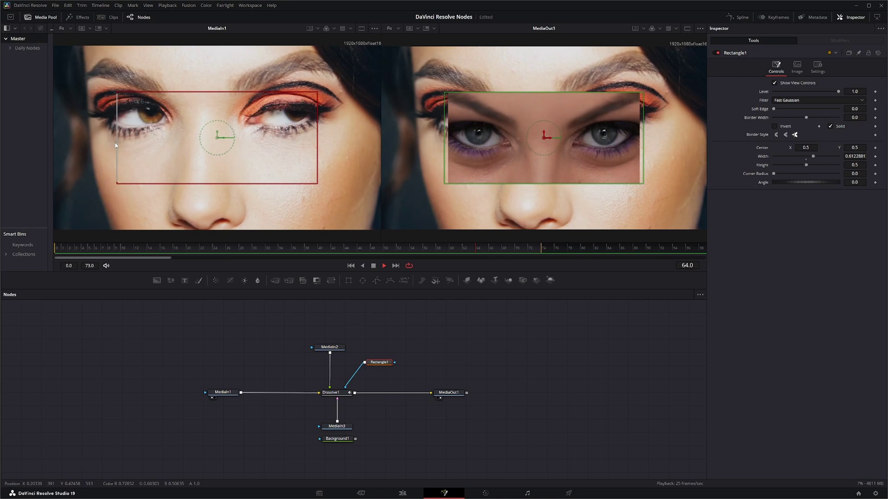
# Widen the rectangle mask to span the full frame width and move Background1 aside.
pyautogui.moveTo(117, 145); pyautogui.dragTo(48, 146)
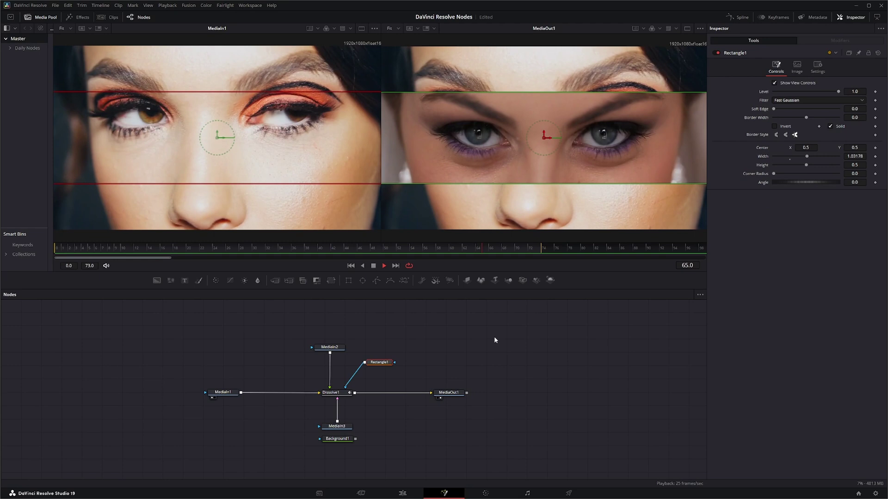
pyautogui.moveTo(340, 439); pyautogui.dragTo(206, 453)
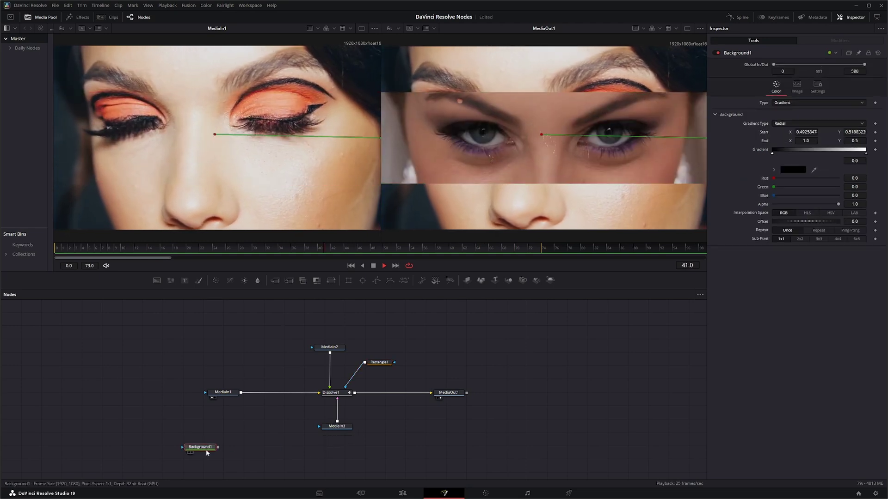